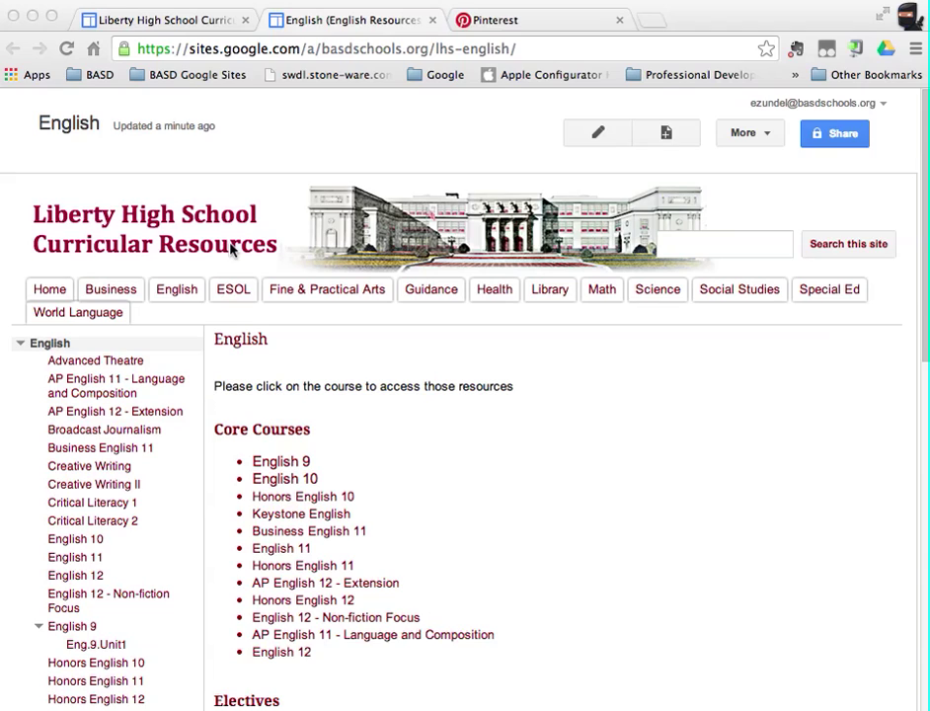
Go to the Home Instructions page, review its four steps, and select the page's web address.
{"action": "scroll", "coordinate": [231, 250], "scroll_direction": "down", "scroll_amount": 3}
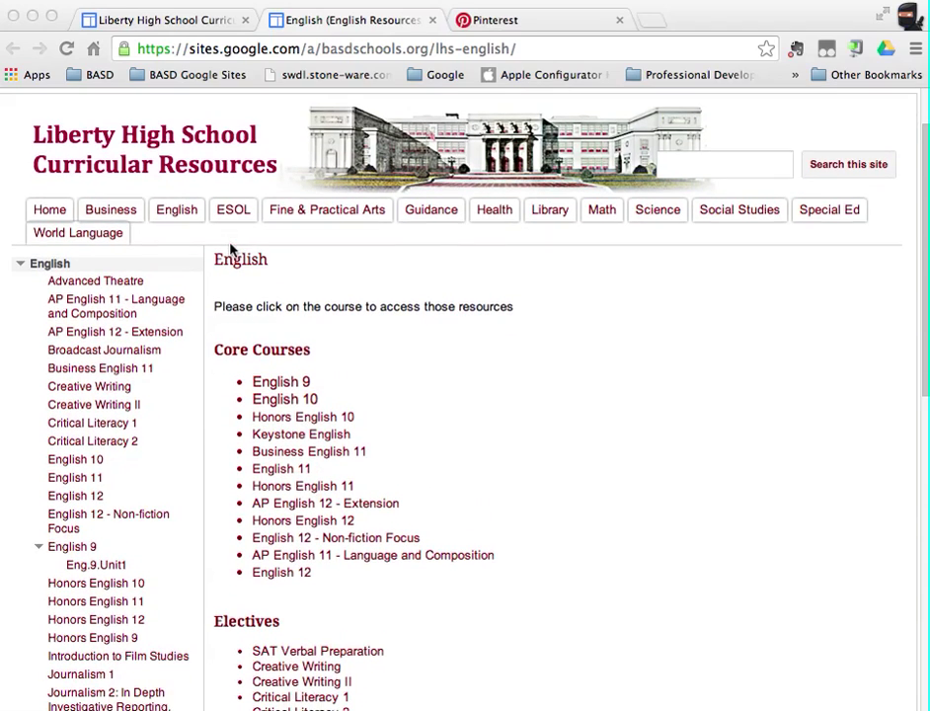
{"action": "left_click", "coordinate": [44, 213]}
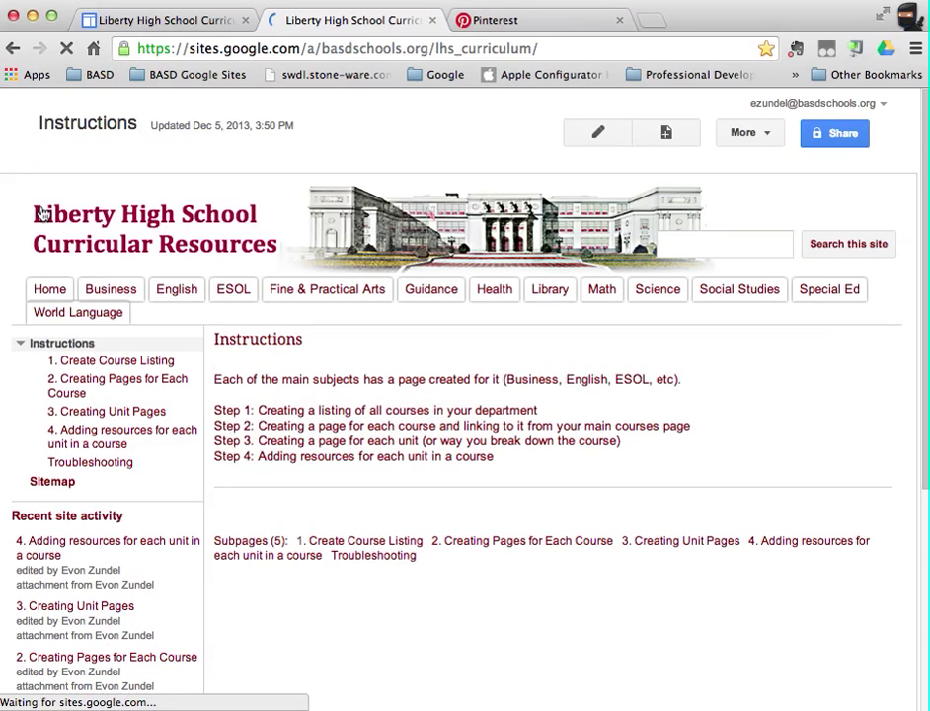
{"action": "scroll", "coordinate": [44, 216], "scroll_direction": "down", "scroll_amount": 2}
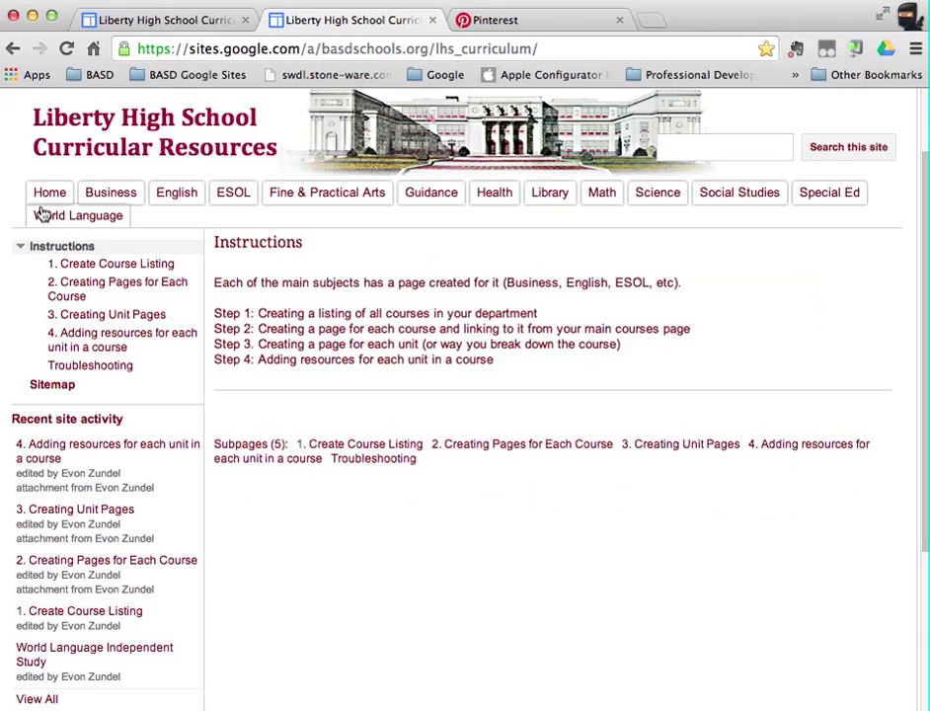
{"action": "scroll", "coordinate": [41, 215], "scroll_direction": "up", "scroll_amount": 1}
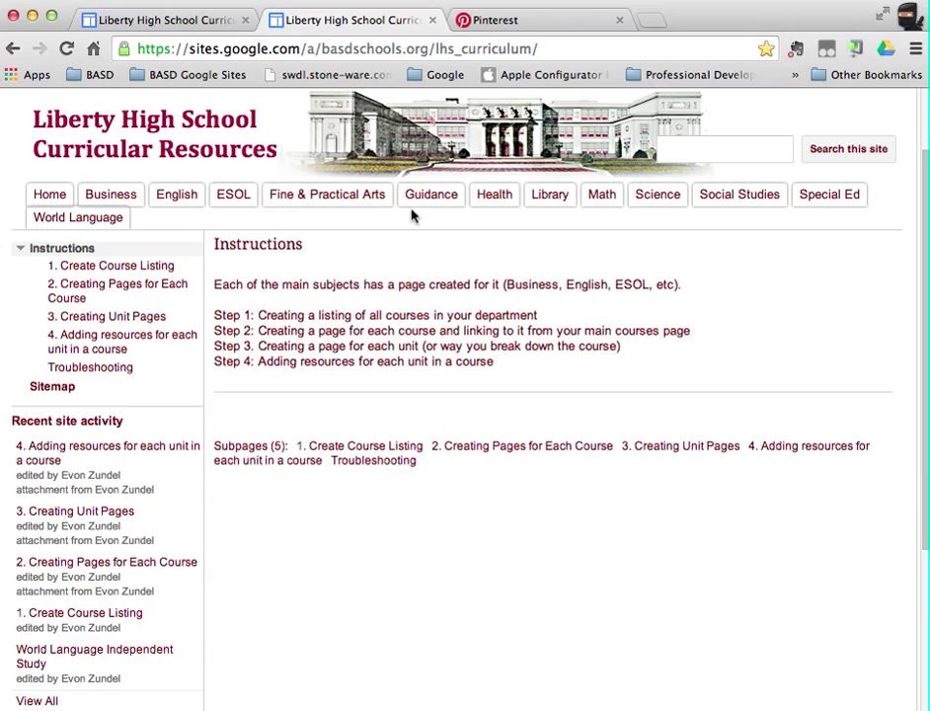
{"action": "left_click", "coordinate": [405, 50]}
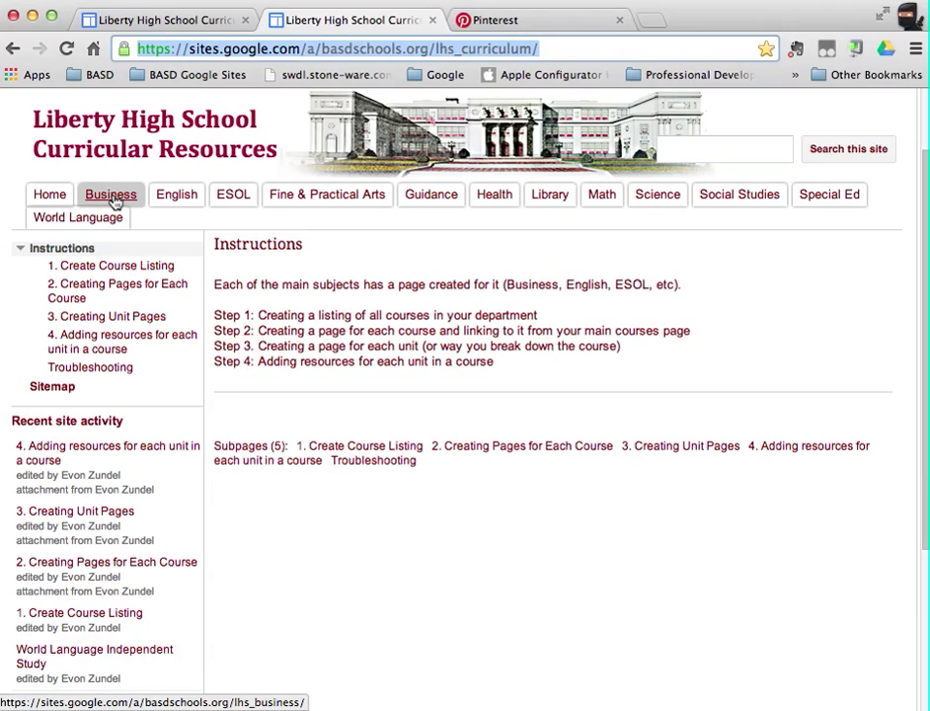
Return to the English department page, look over its Core Courses and Electives, and reload it.
{"action": "left_click", "coordinate": [176, 202]}
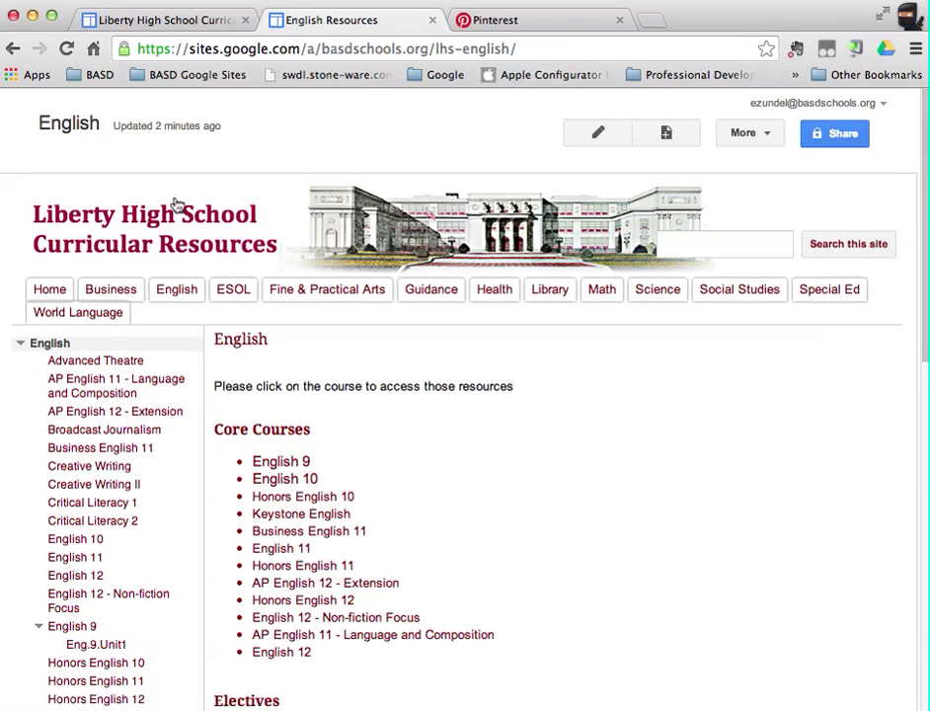
{"action": "scroll", "coordinate": [177, 197], "scroll_direction": "down", "scroll_amount": 1}
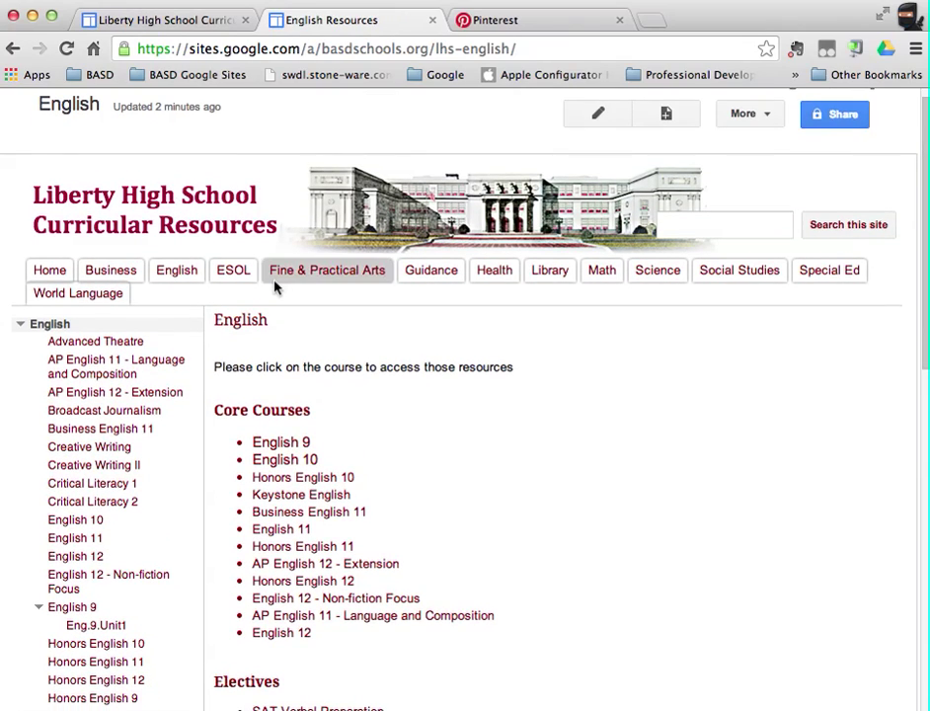
{"action": "scroll", "coordinate": [271, 256], "scroll_direction": "down", "scroll_amount": 2}
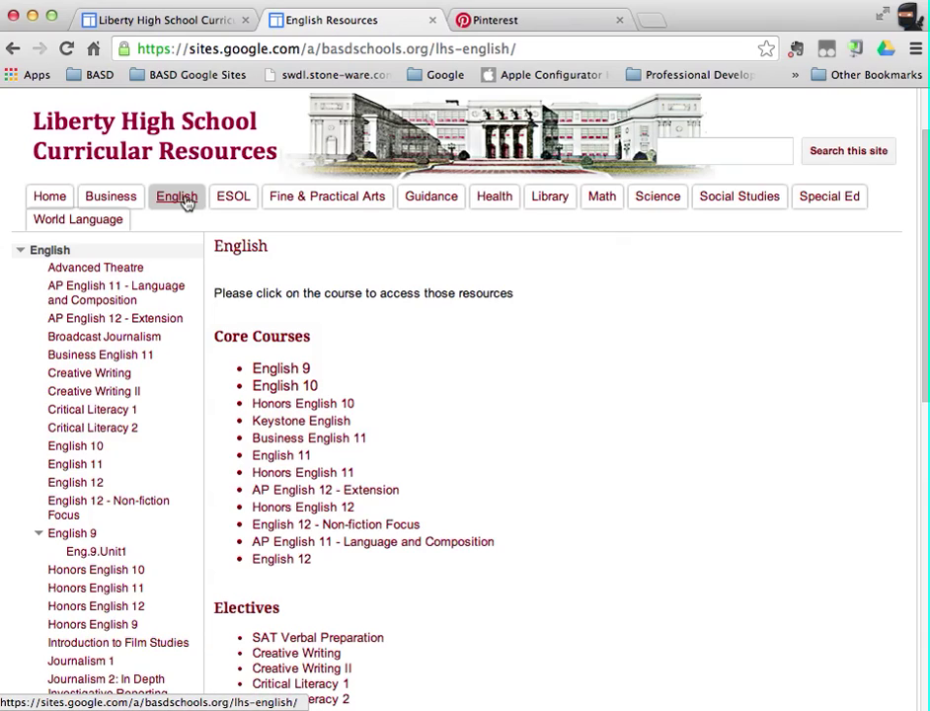
{"action": "left_click", "coordinate": [184, 199]}
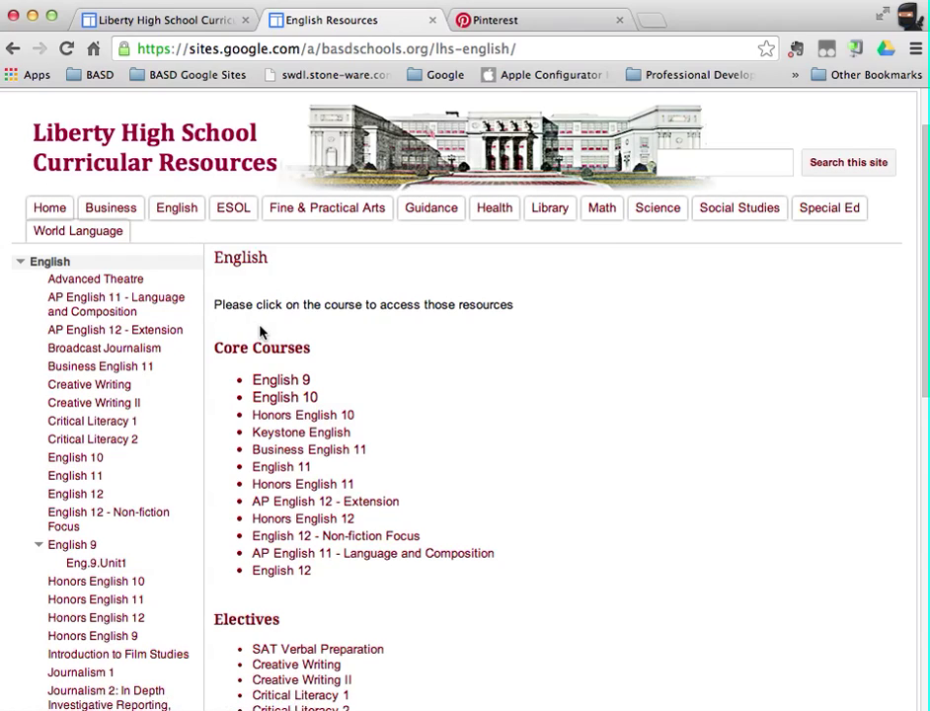
{"action": "scroll", "coordinate": [259, 331], "scroll_direction": "down", "scroll_amount": 2}
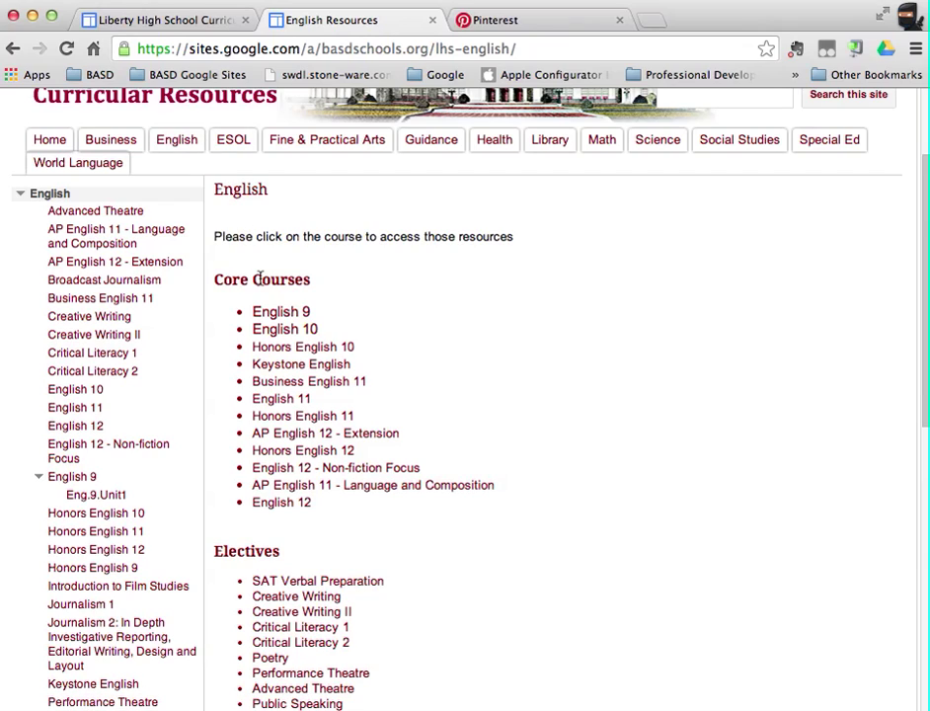
{"action": "scroll", "coordinate": [261, 285], "scroll_direction": "down", "scroll_amount": 2}
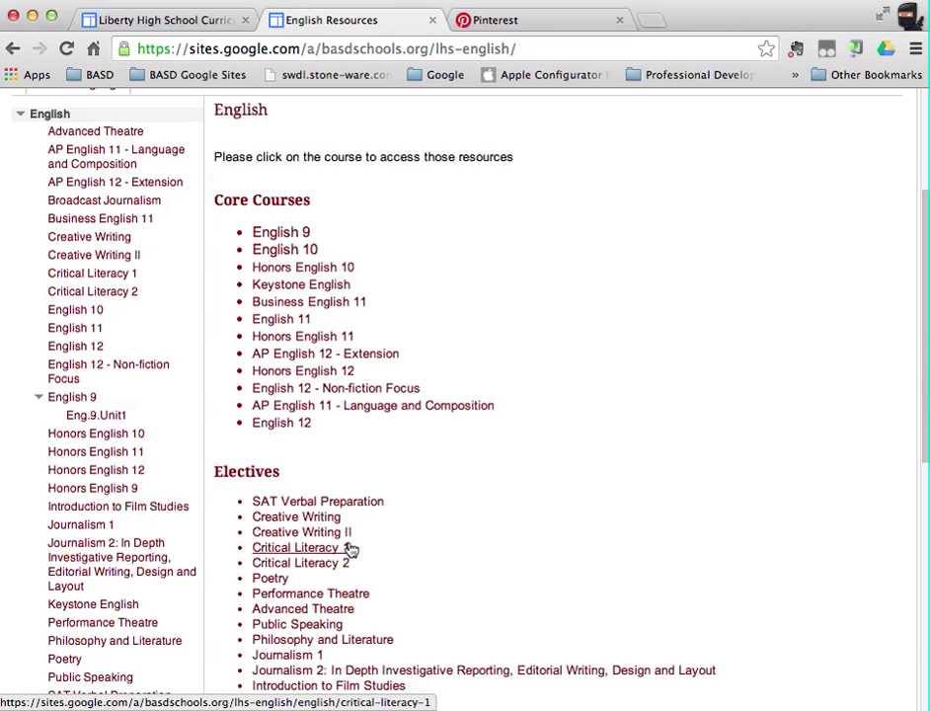
{"action": "scroll", "coordinate": [351, 549], "scroll_direction": "up", "scroll_amount": 3}
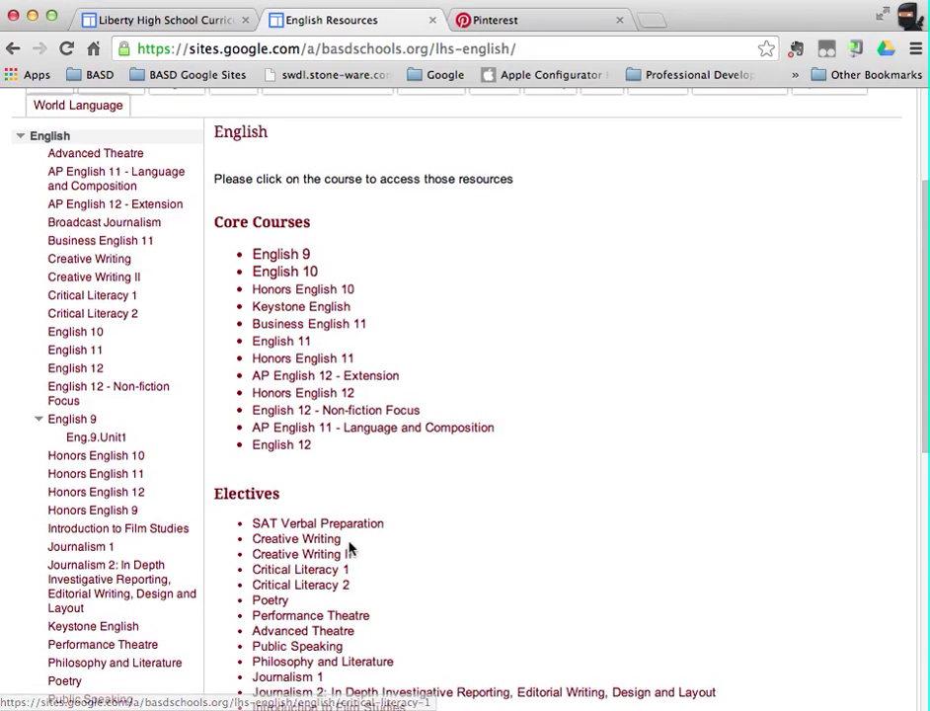
{"action": "scroll", "coordinate": [351, 549], "scroll_direction": "up", "scroll_amount": 6}
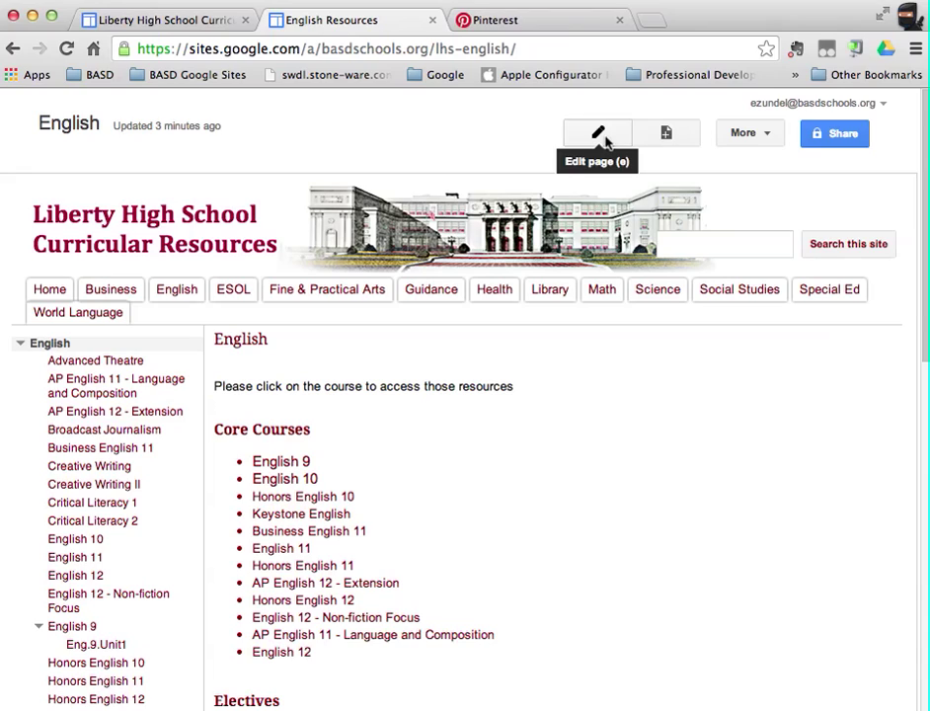
Edit the English page and add an 'Honors English 9' bullet below English 9, then select it.
{"action": "left_click", "coordinate": [598, 134]}
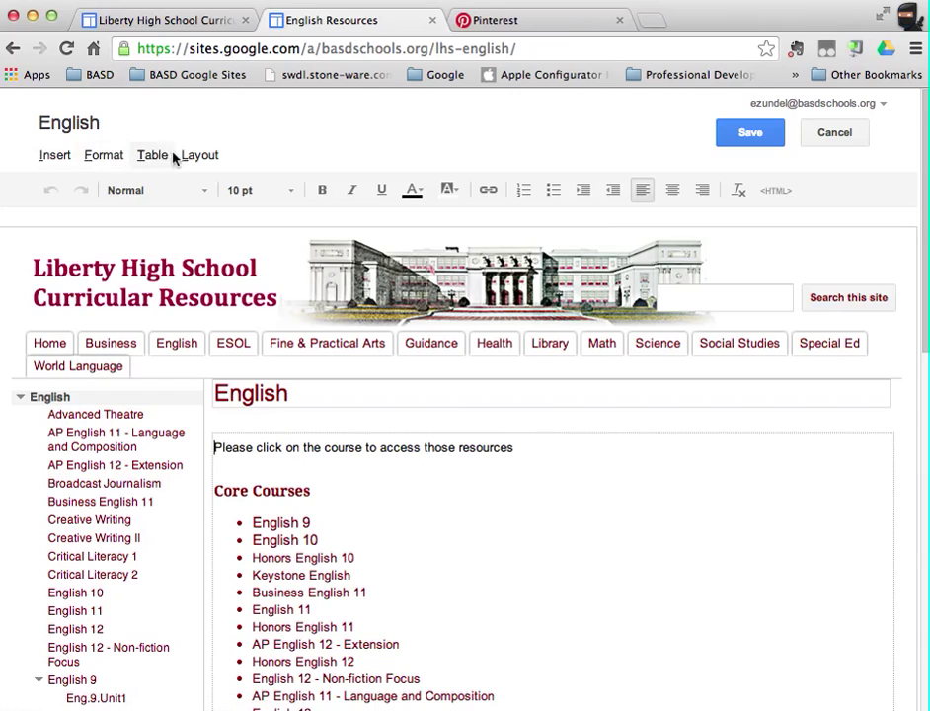
{"action": "scroll", "coordinate": [320, 373], "scroll_direction": "down", "scroll_amount": 3}
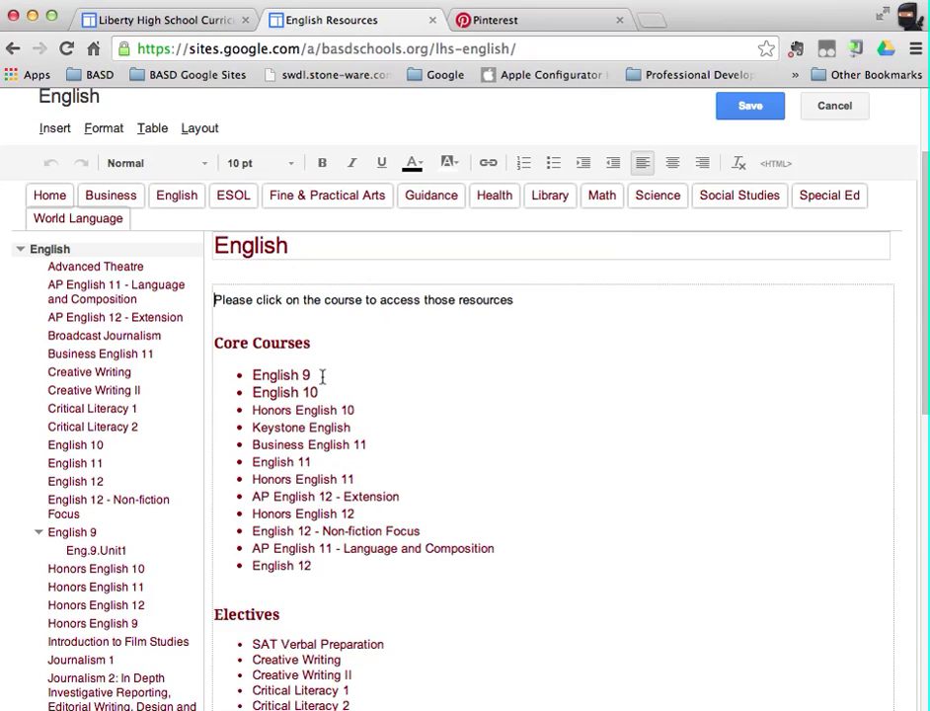
{"action": "left_click", "coordinate": [322, 376]}
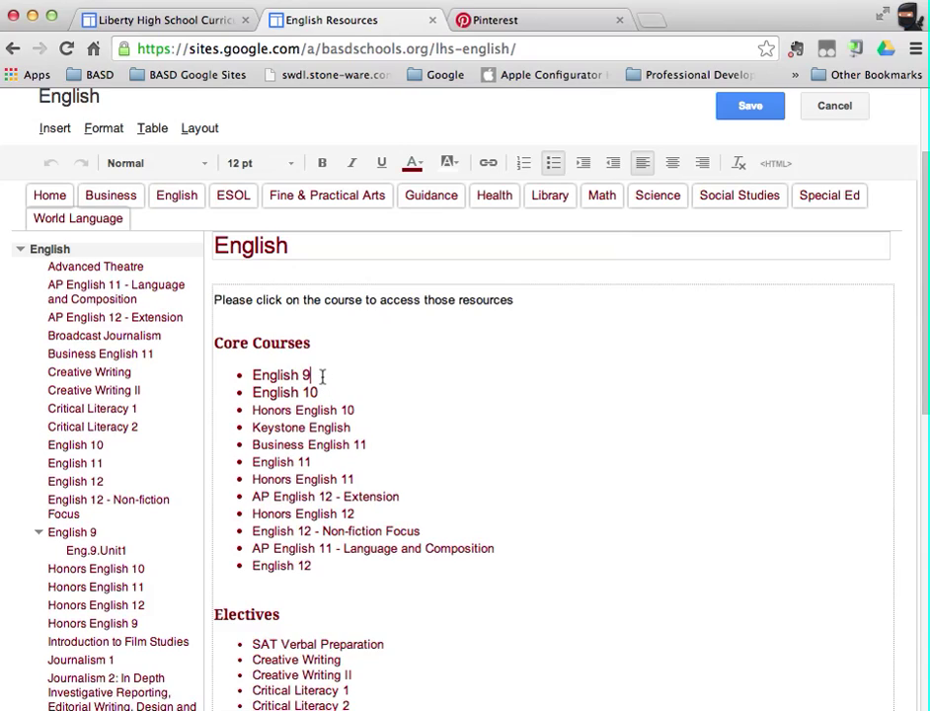
{"action": "key", "text": "Return"}
{"action": "type", "text": "Honors English"}
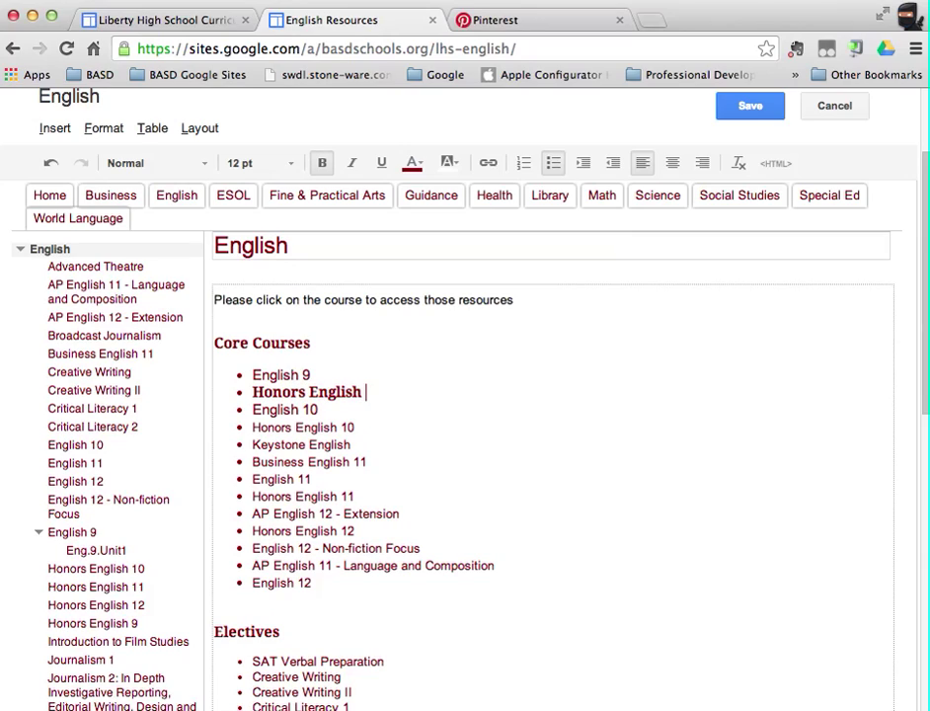
{"action": "type", "text": " 8"}
{"action": "key", "text": "BackSpace"}
{"action": "type", "text": "9"}
{"action": "left_click_drag", "start_coordinate": [400, 391], "coordinate": [247, 391]}
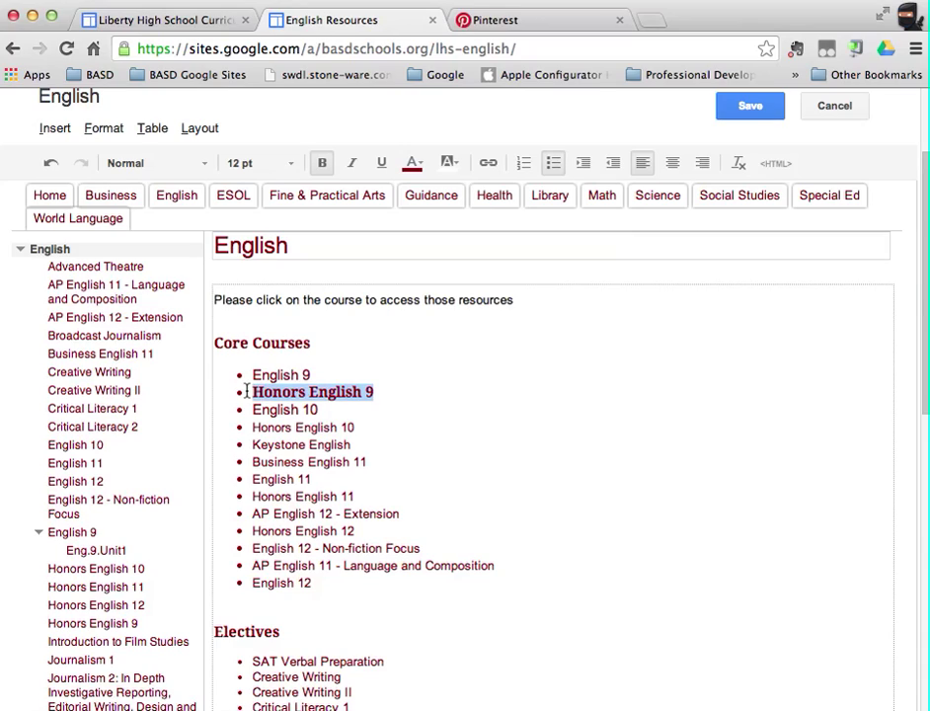
Clear the formatting and retype the 'Honors English 9' bullet after English 9.
{"action": "left_click", "coordinate": [101, 131]}
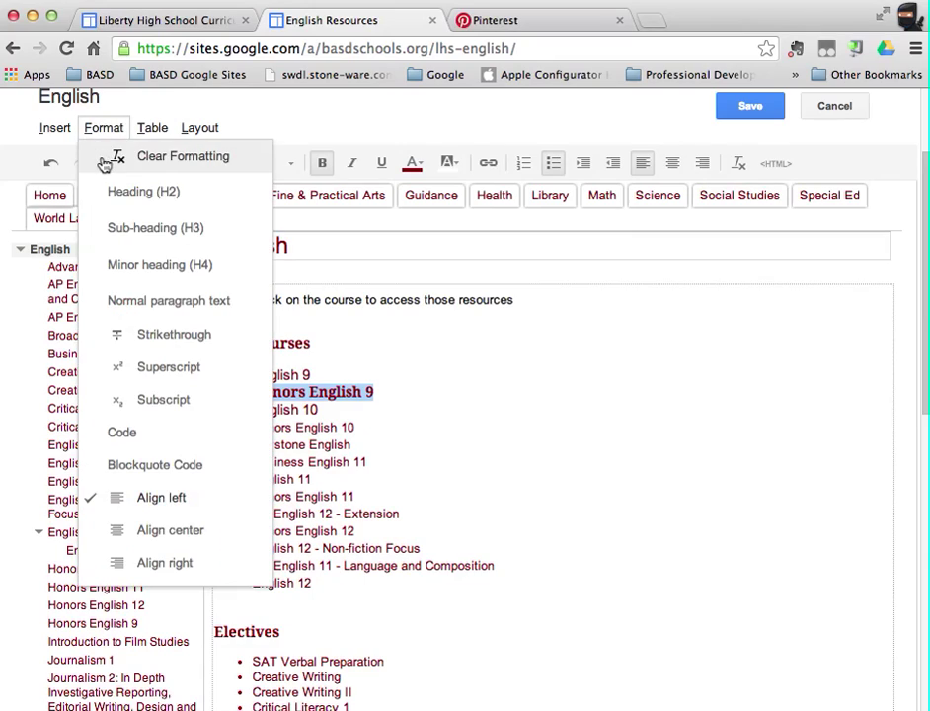
{"action": "left_click", "coordinate": [100, 162]}
{"action": "key", "text": "BackSpace"}
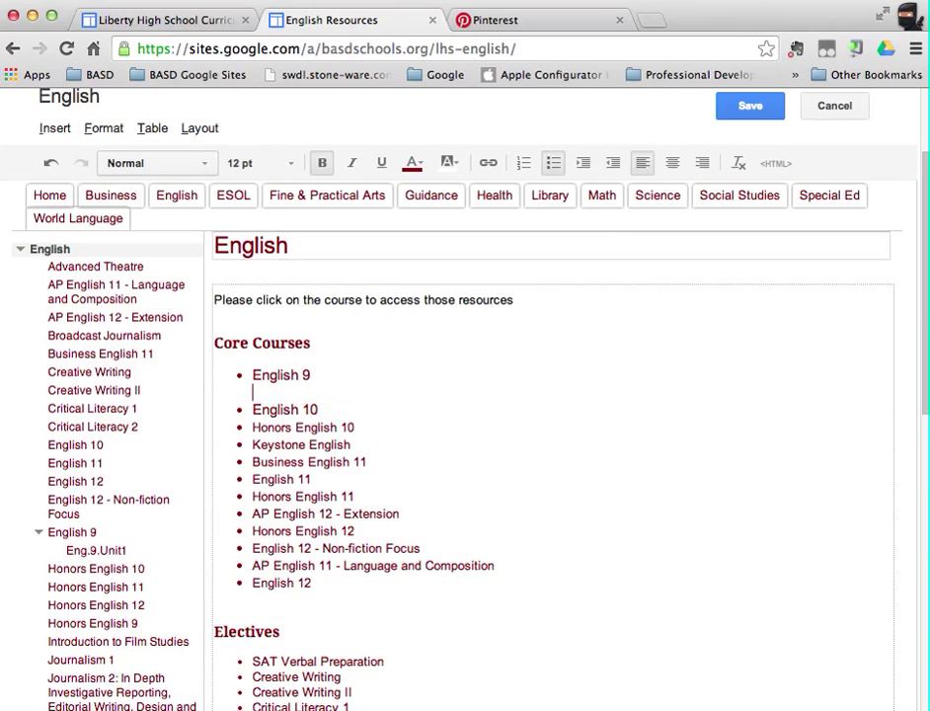
{"action": "key", "text": "BackSpace"}
{"action": "key", "text": "Return"}
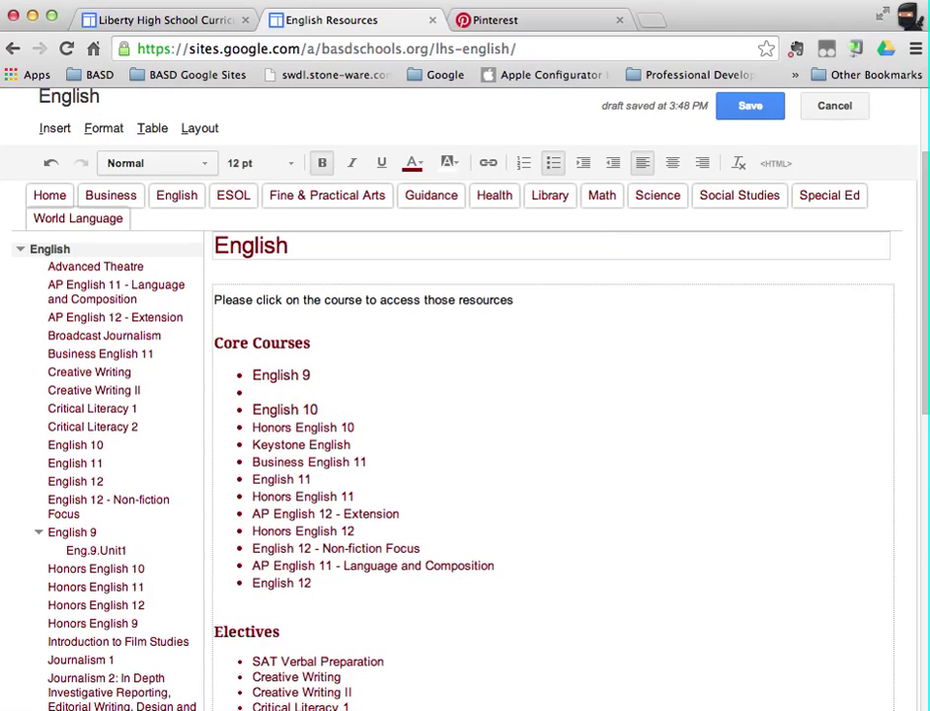
{"action": "type", "text": "Honors English 9"}
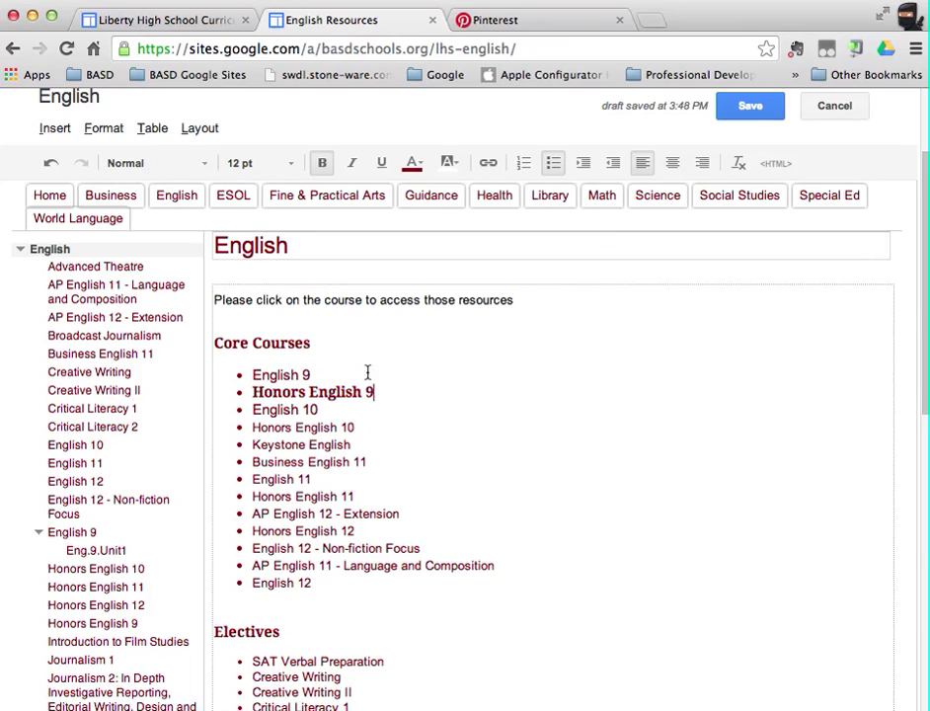
{"action": "left_click_drag", "start_coordinate": [376, 391], "coordinate": [251, 391]}
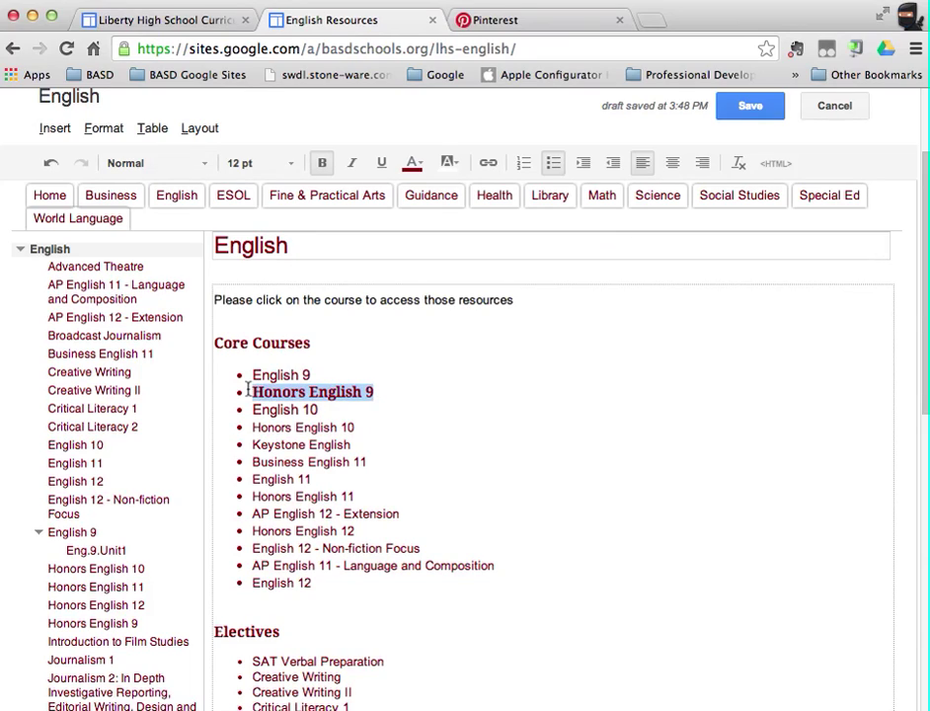
Set Honors English 9 to the Normal font and remove its bold.
{"action": "left_click", "coordinate": [149, 165]}
{"action": "left_click", "coordinate": [148, 191]}
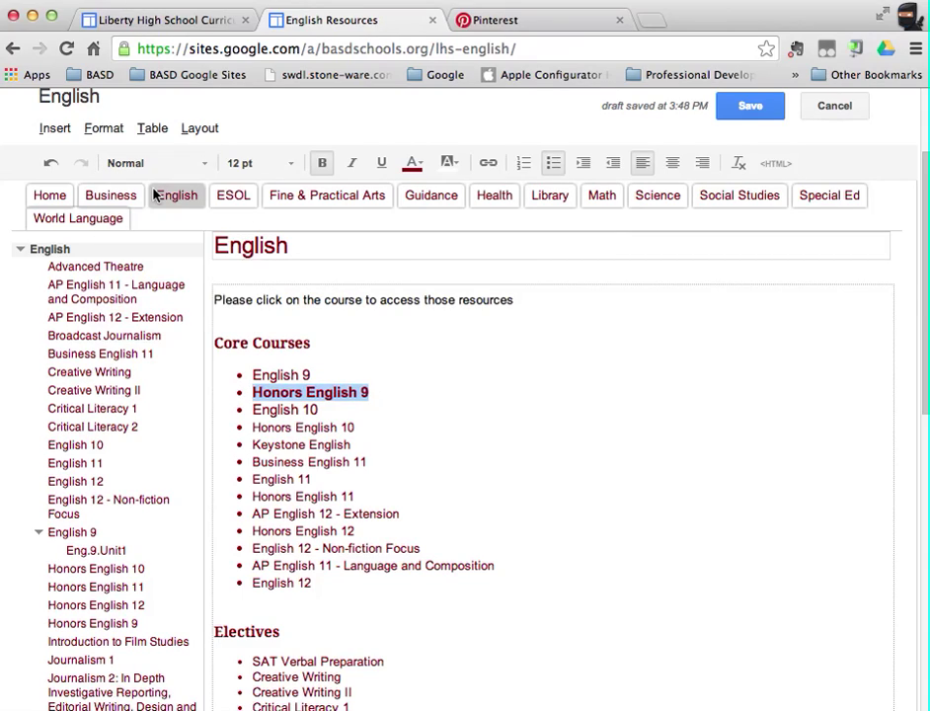
{"action": "left_click", "coordinate": [322, 164]}
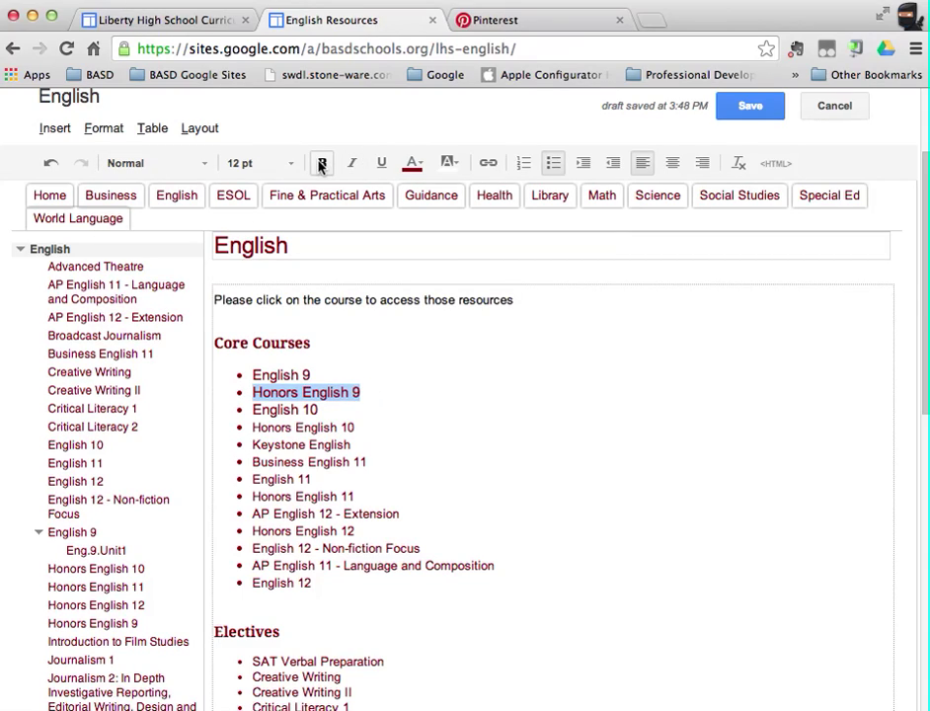
{"action": "left_click", "coordinate": [411, 406]}
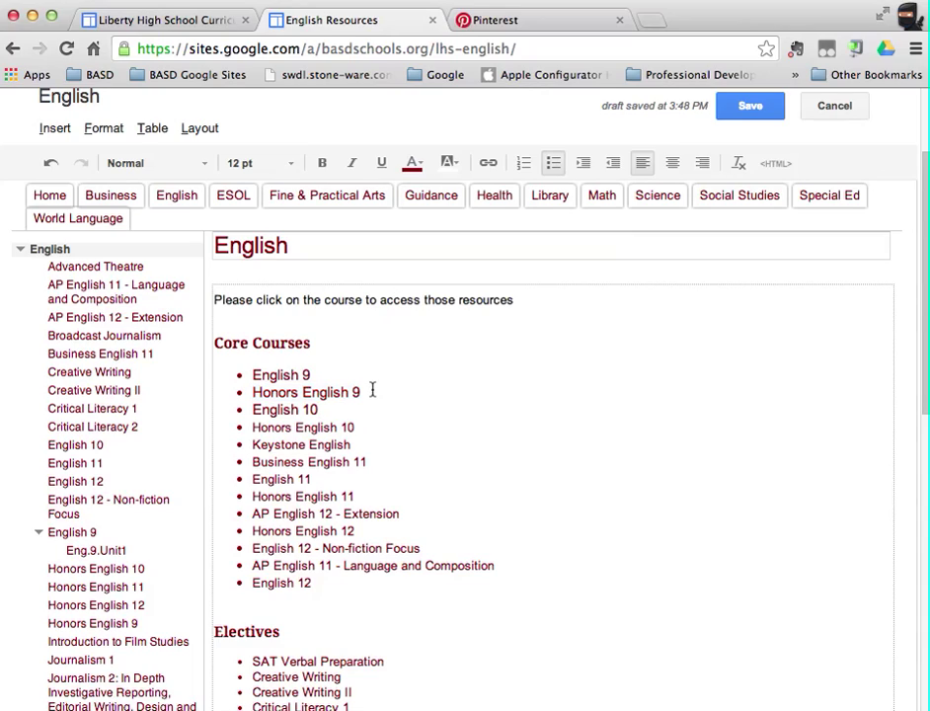
{"action": "left_click_drag", "start_coordinate": [367, 391], "coordinate": [247, 390]}
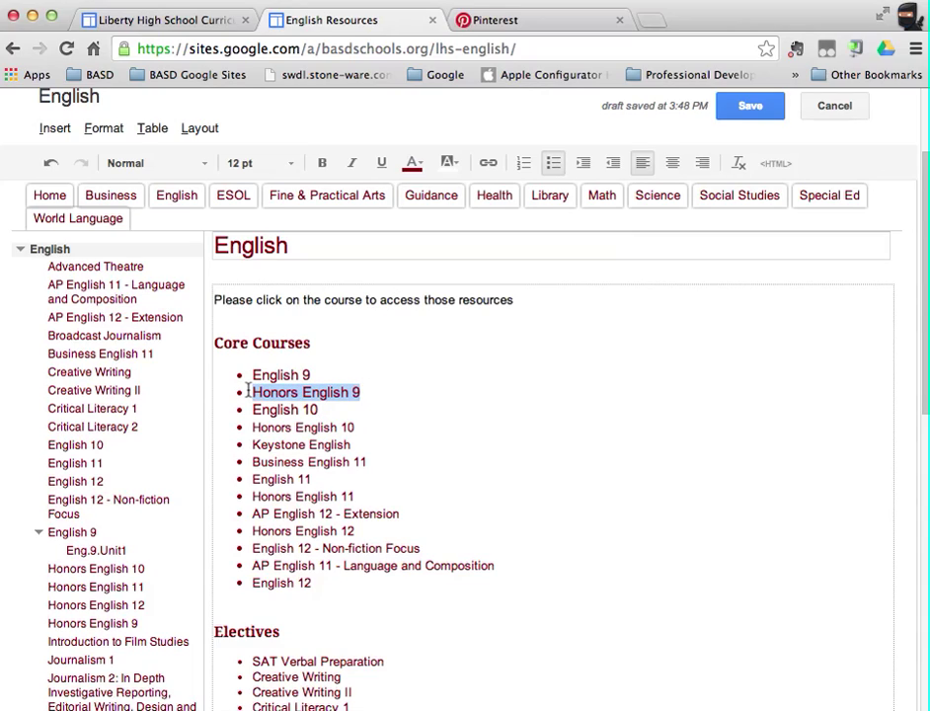
{"action": "left_click", "coordinate": [196, 165]}
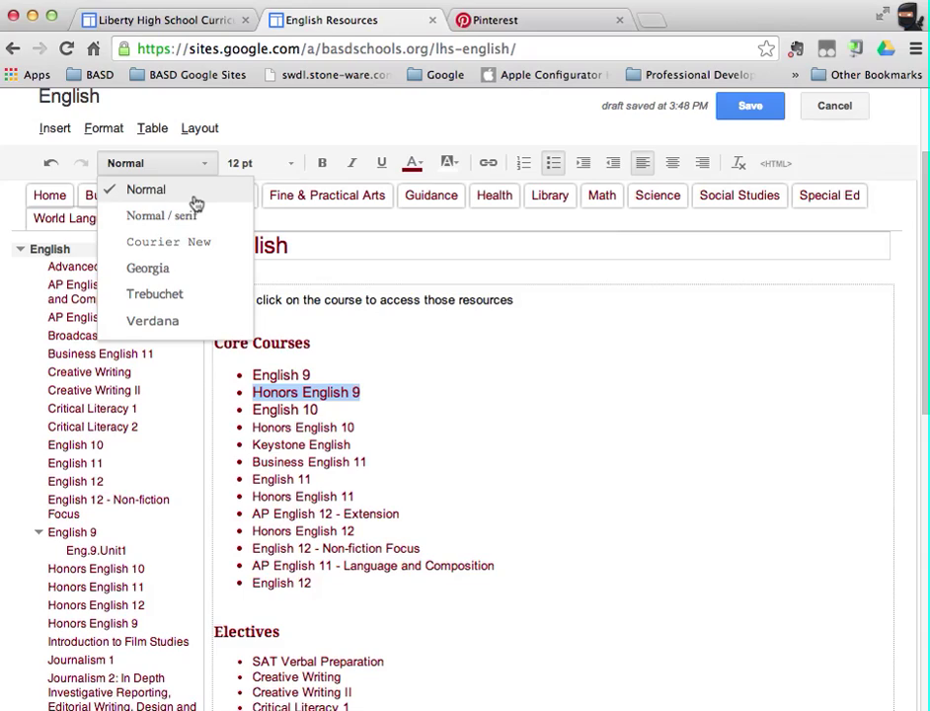
{"action": "left_click", "coordinate": [195, 198]}
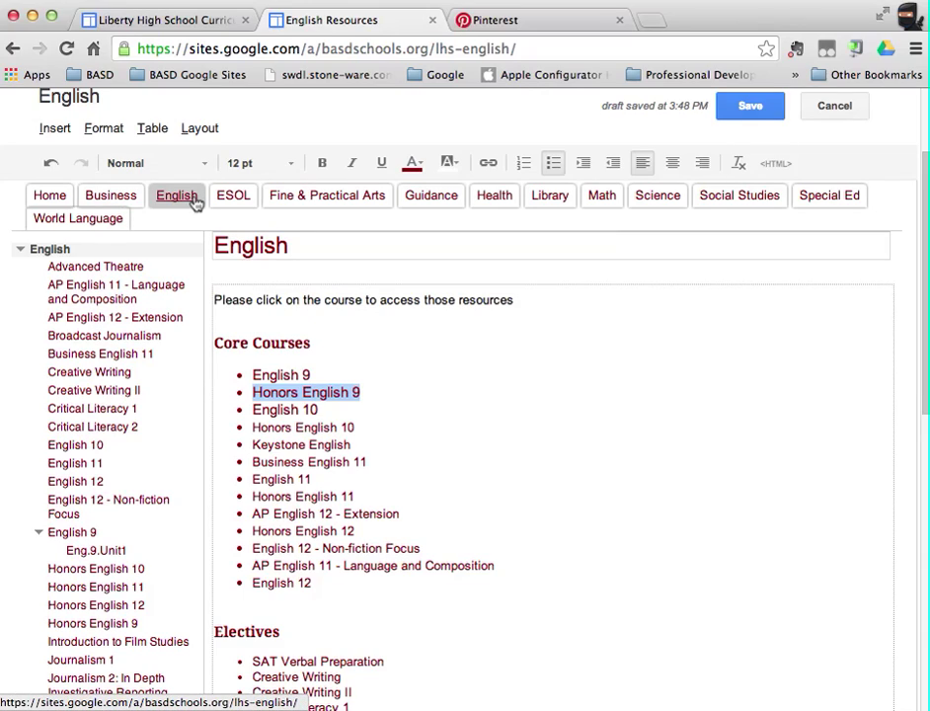
{"action": "left_click", "coordinate": [279, 166]}
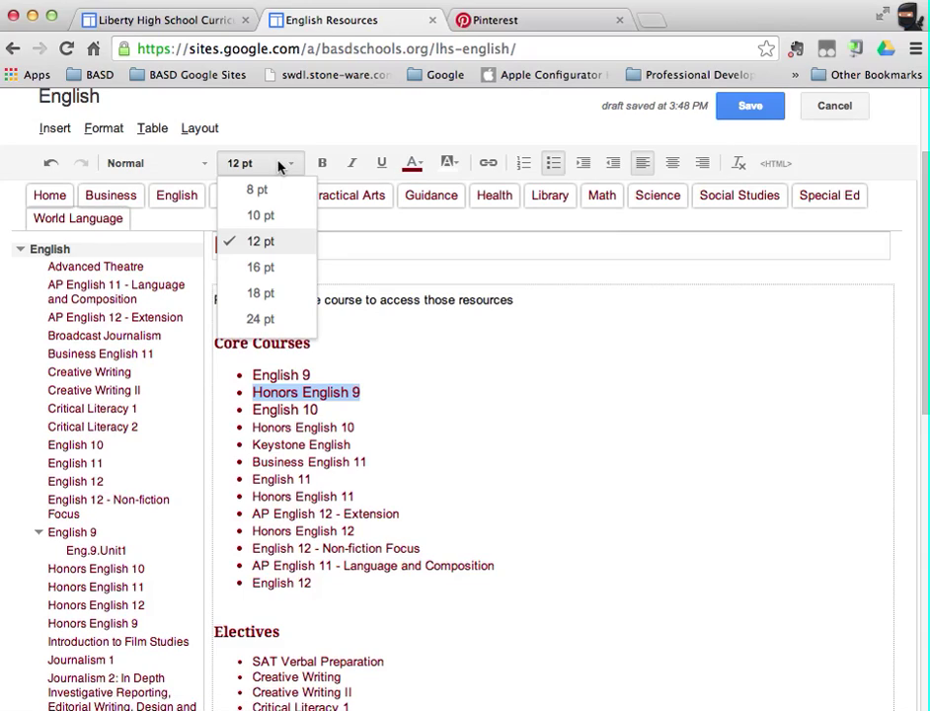
{"action": "left_click", "coordinate": [279, 166]}
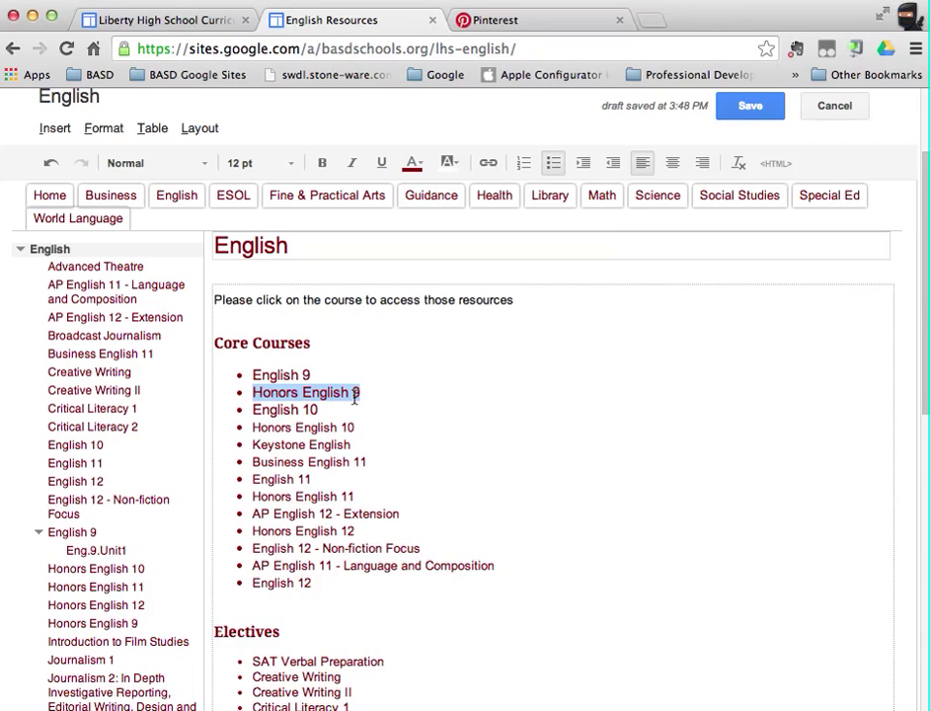
Save the English page and check that Honors English 9 appears under Core Courses.
{"action": "left_click", "coordinate": [743, 108]}
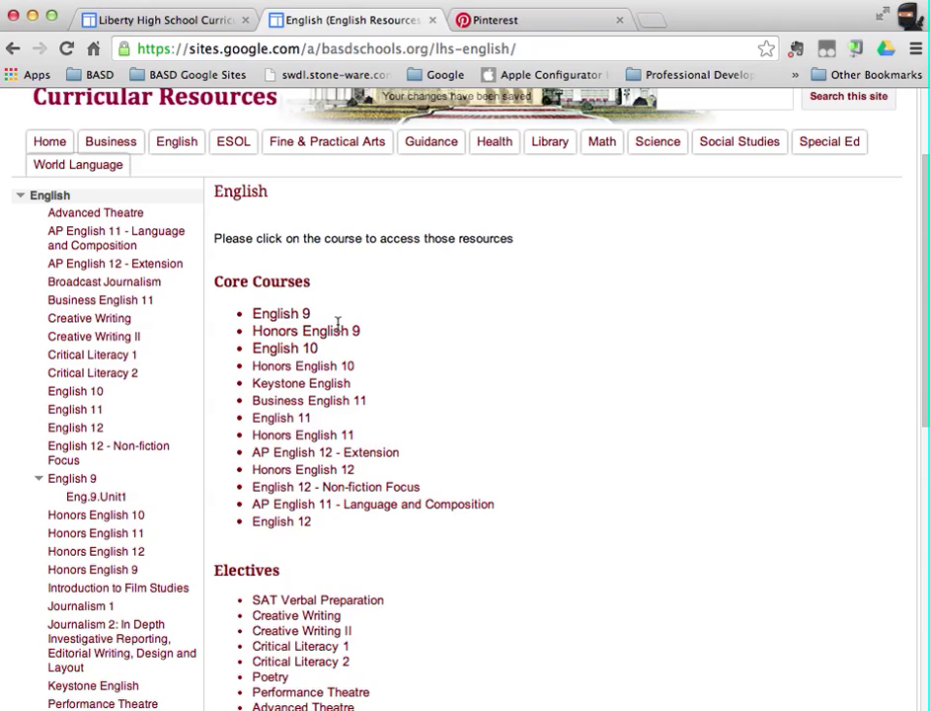
{"action": "scroll", "coordinate": [338, 326], "scroll_direction": "up", "scroll_amount": 3}
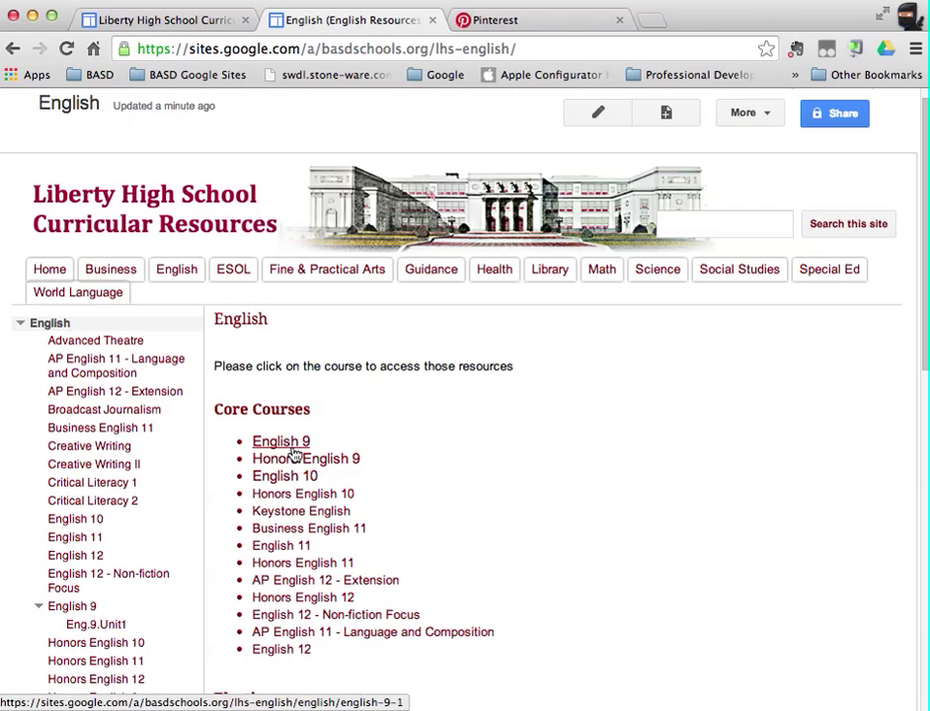
{"action": "scroll", "coordinate": [294, 453], "scroll_direction": "down", "scroll_amount": 3}
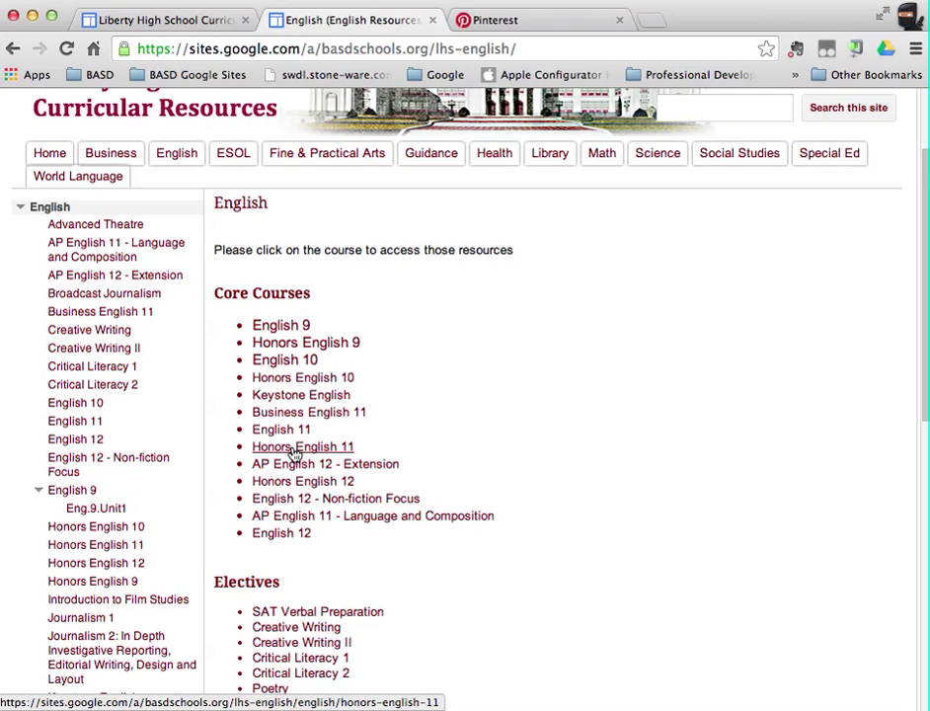
{"action": "scroll", "coordinate": [294, 453], "scroll_direction": "up", "scroll_amount": 3}
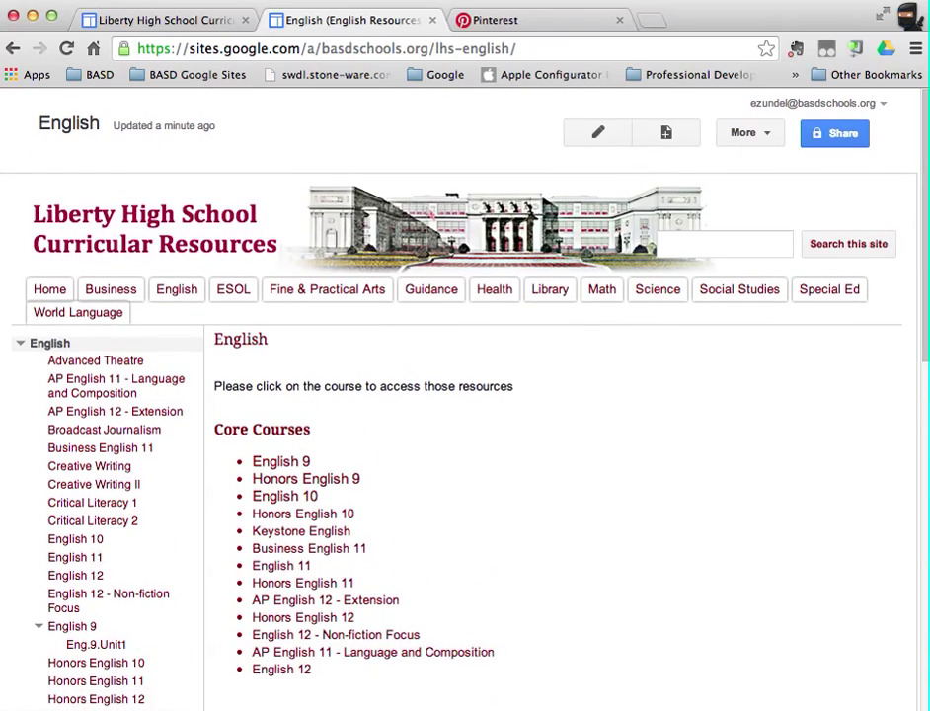